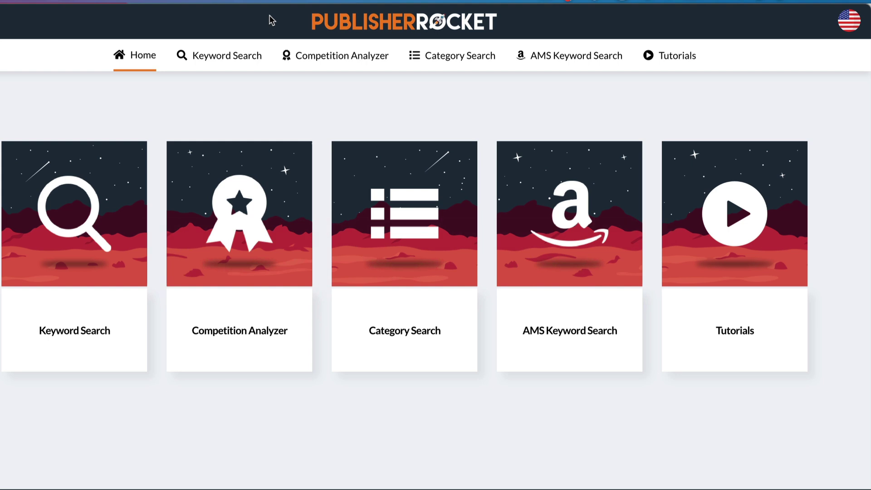
Step: Review the market, language and default format settings, leaving USA, English and Books selected
click(849, 25)
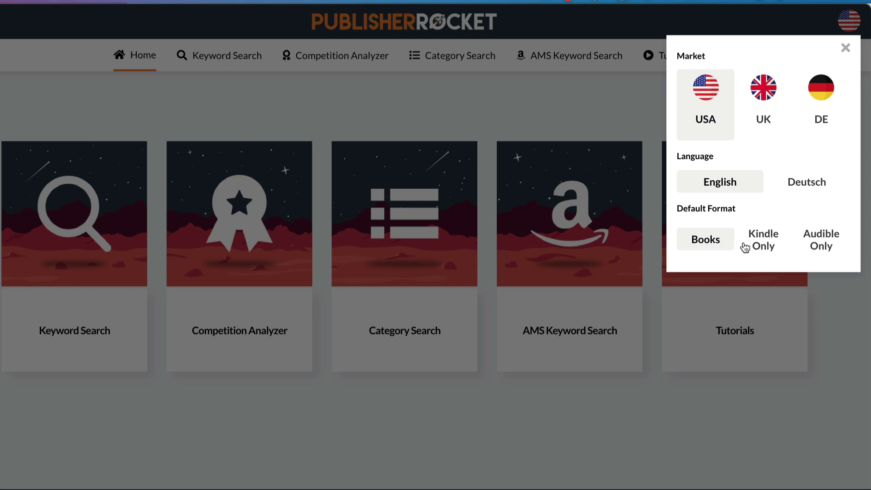
click(620, 103)
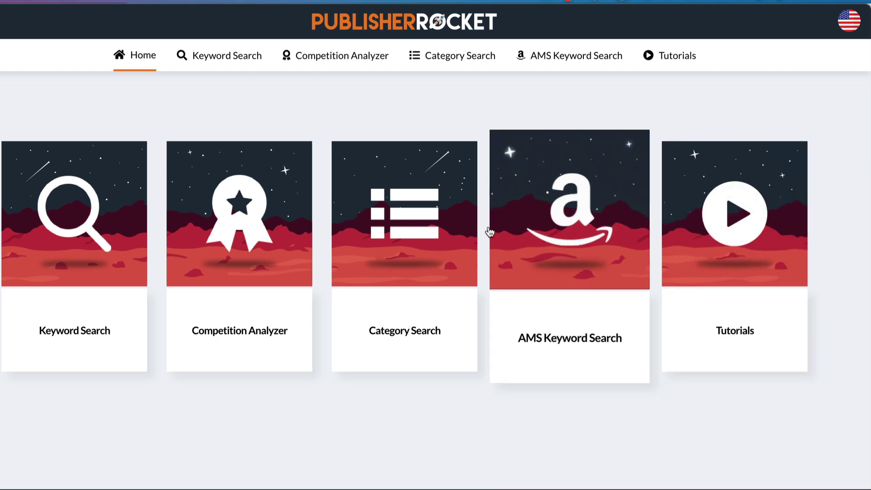
Step: Open Category Search and search the categories for "travel"
click(433, 231)
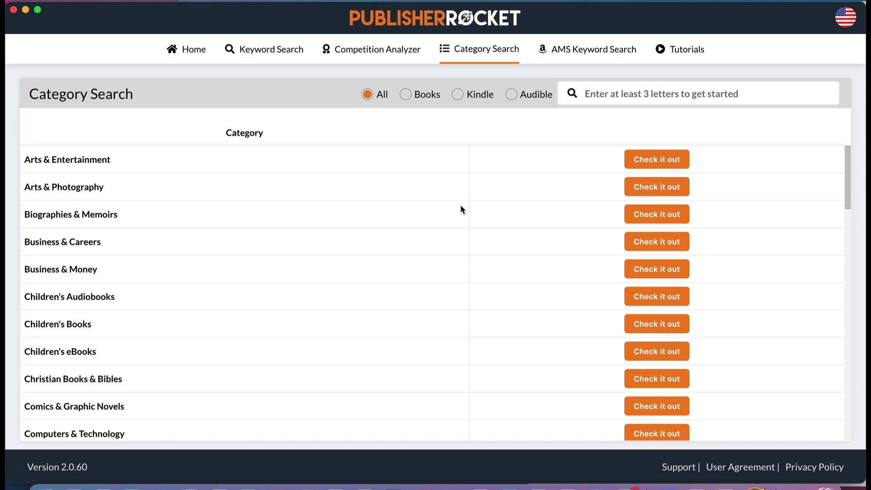
click(598, 93)
text(travel)
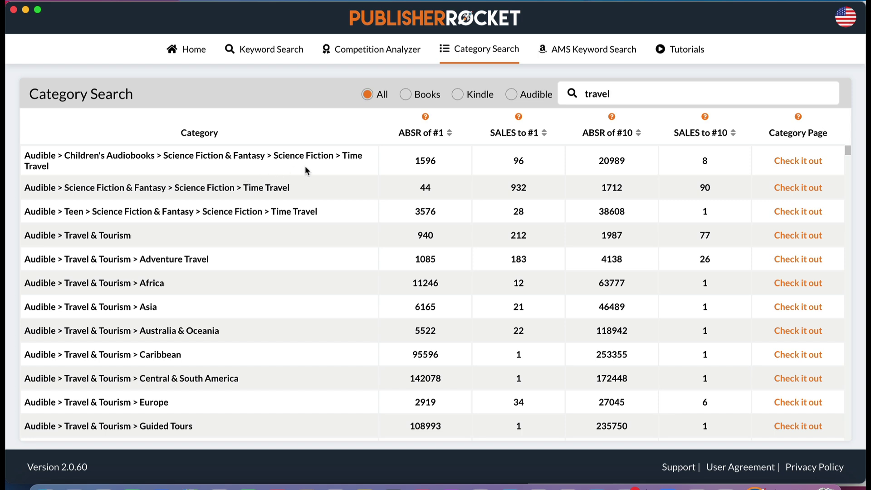
Step: Limit the travel category results to Kindle and look through the listed categories
scroll(293, 222, down, 5)
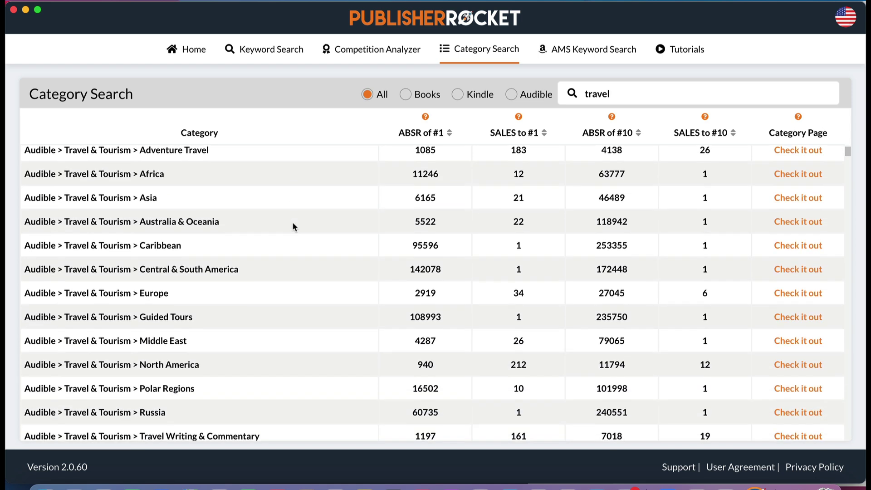
click(458, 95)
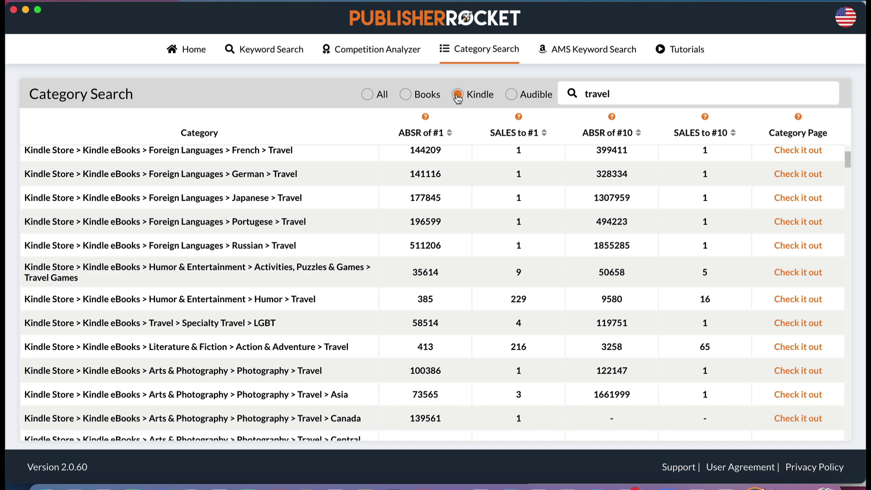
scroll(285, 196, up, 5)
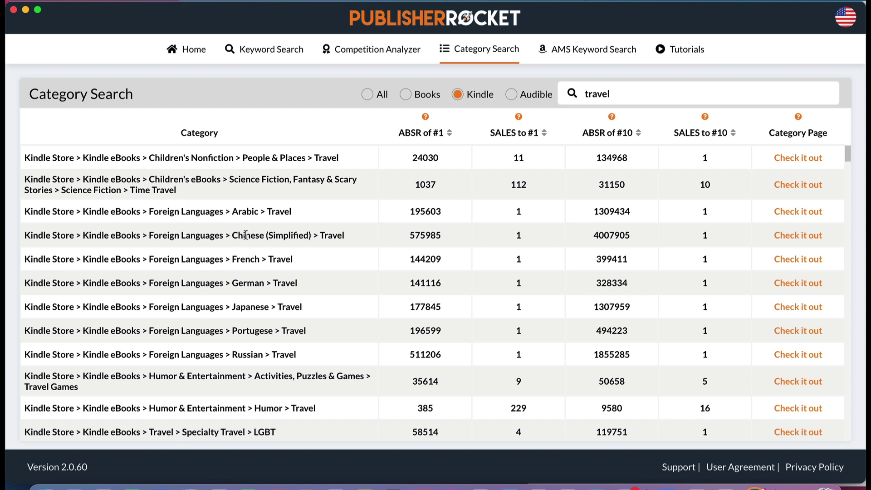
scroll(247, 235, down, 10)
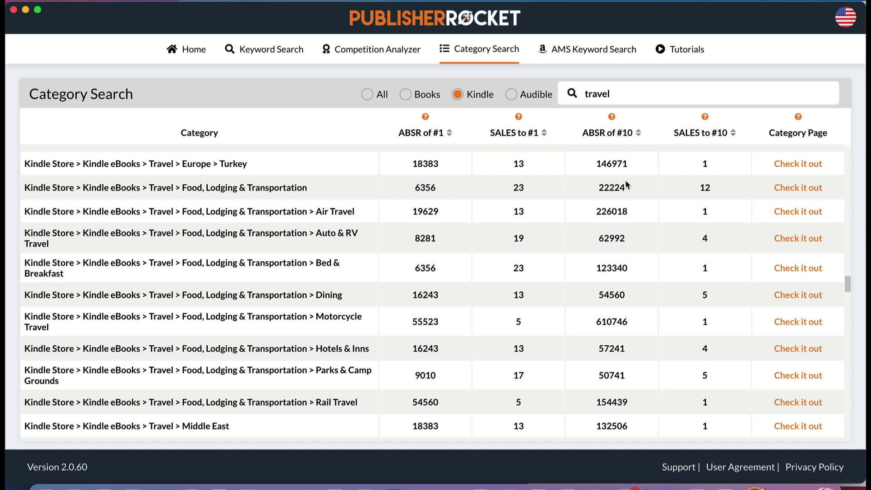
Step: Read the explanations of the ABSR and sales columns for the #1 and #10 ranks
mouse_move(426, 120)
mouse_move(518, 119)
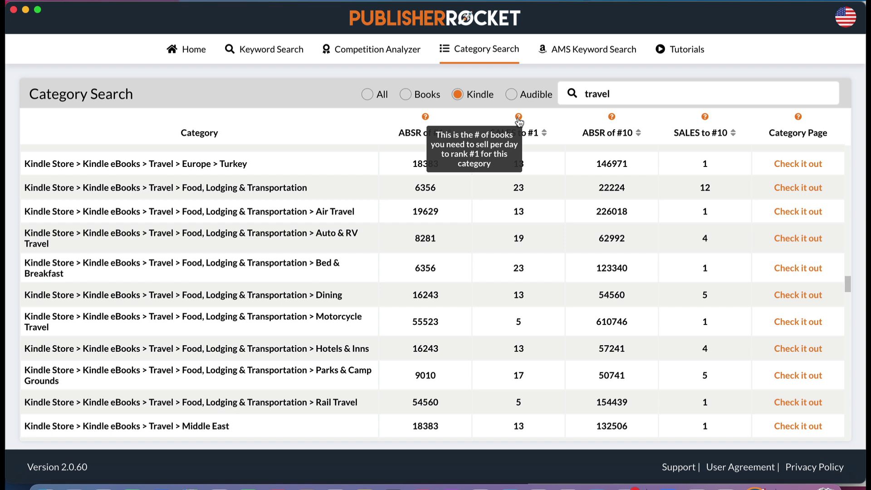
mouse_move(613, 118)
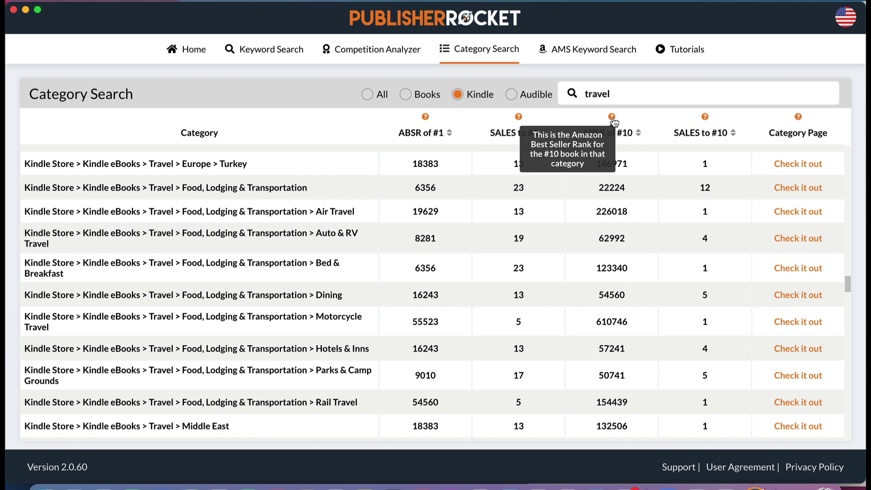
mouse_move(708, 120)
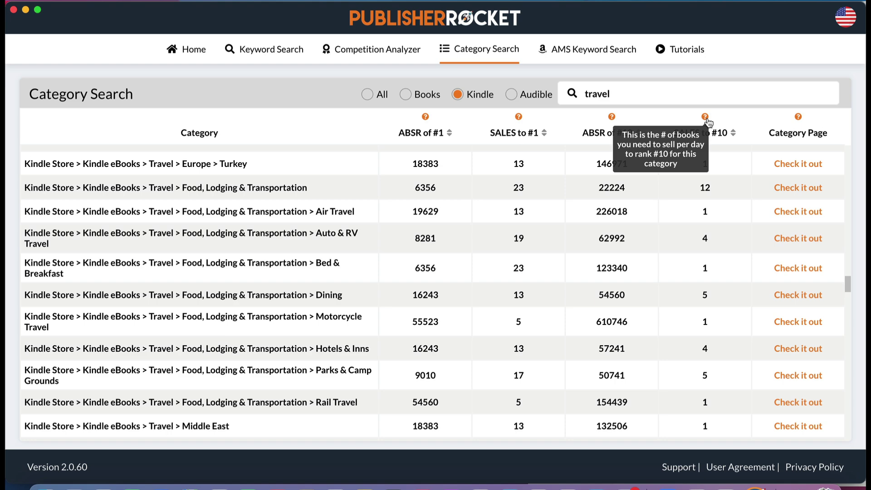
Step: Examine the Specialty Travel subcategories, highlighting Hikes & Walks, Religious and Solo Travel in turn
scroll(292, 253, down, 10)
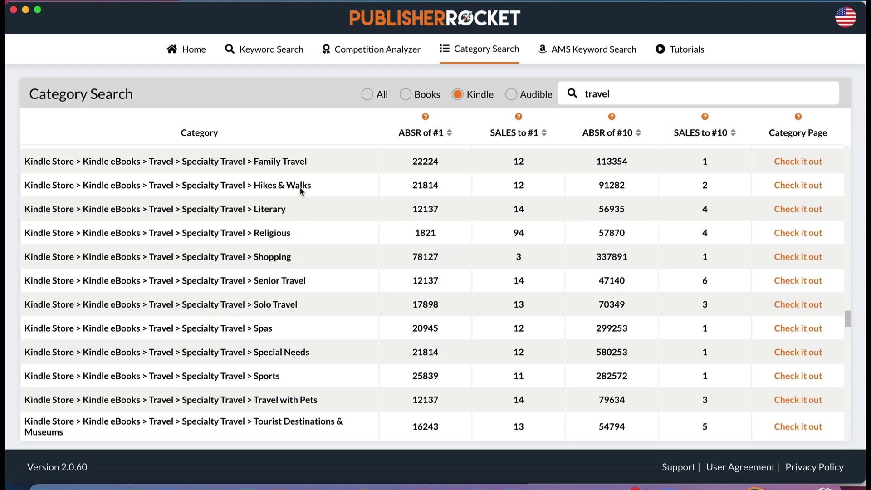
drag(317, 188, 25, 186)
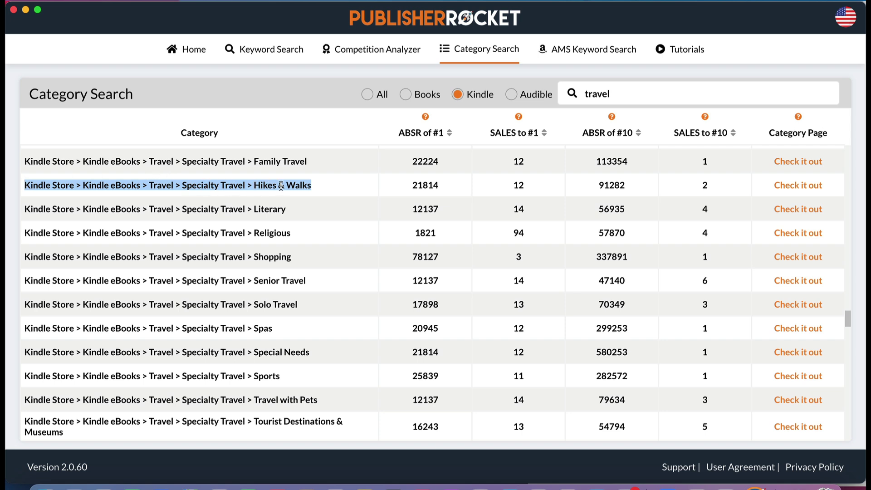
click(280, 234)
drag(290, 233, 252, 231)
drag(299, 305, 254, 307)
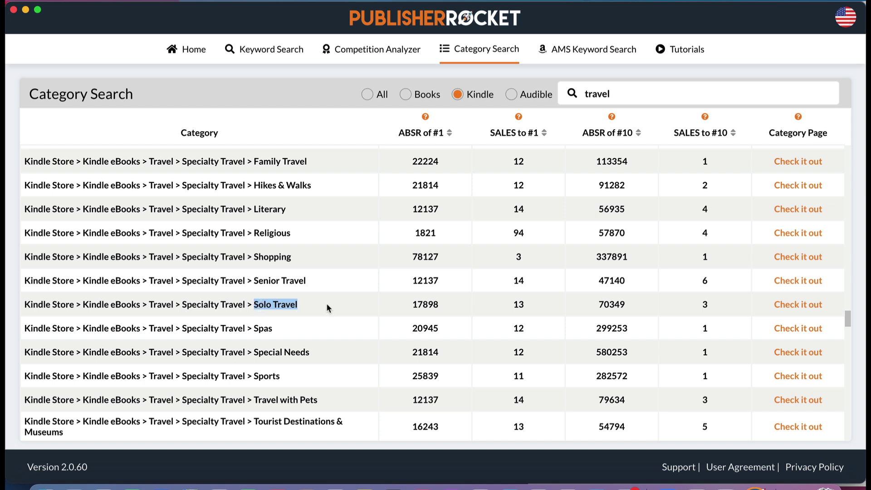
Step: Open the Amazon category page for Kindle Solo Travel and look through its best sellers and neighbouring subcategories
click(791, 308)
scroll(436, 245, down, 4)
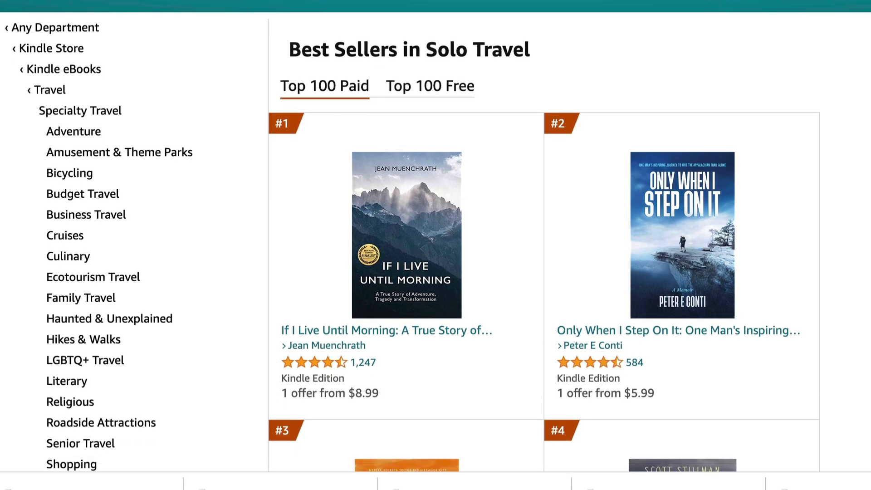
scroll(436, 245, down, 1)
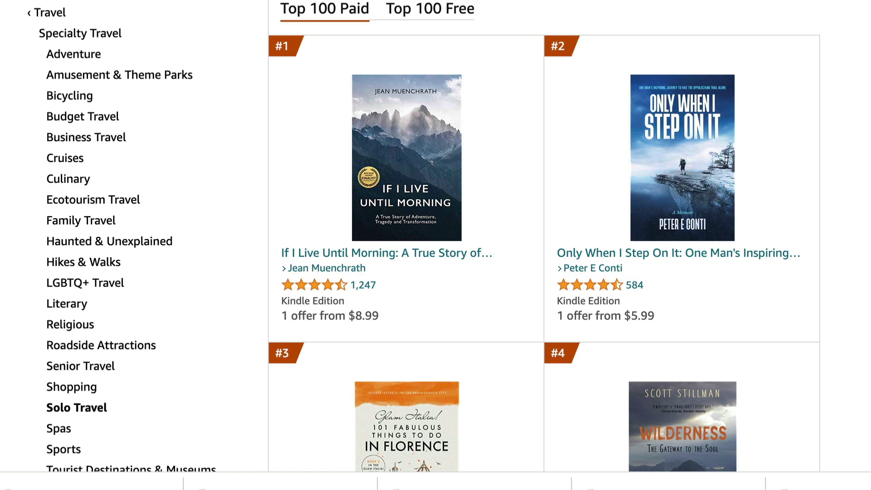
scroll(436, 245, down, 2)
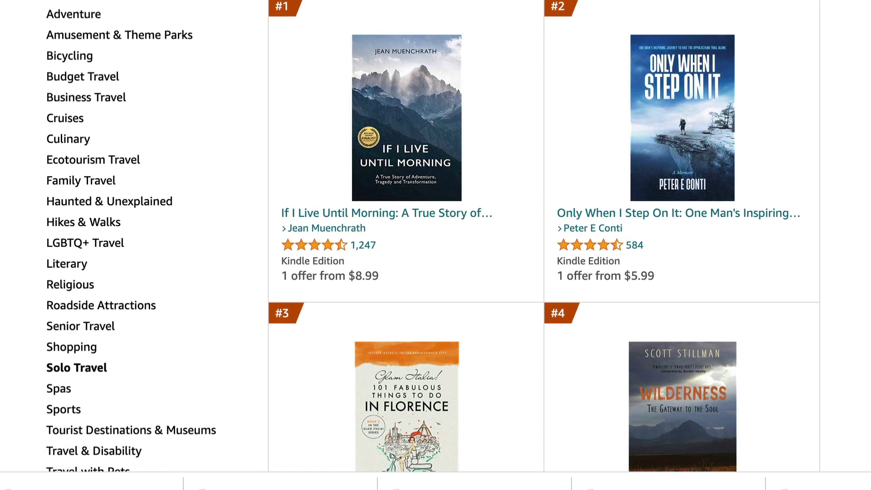
scroll(435, 245, down, 3)
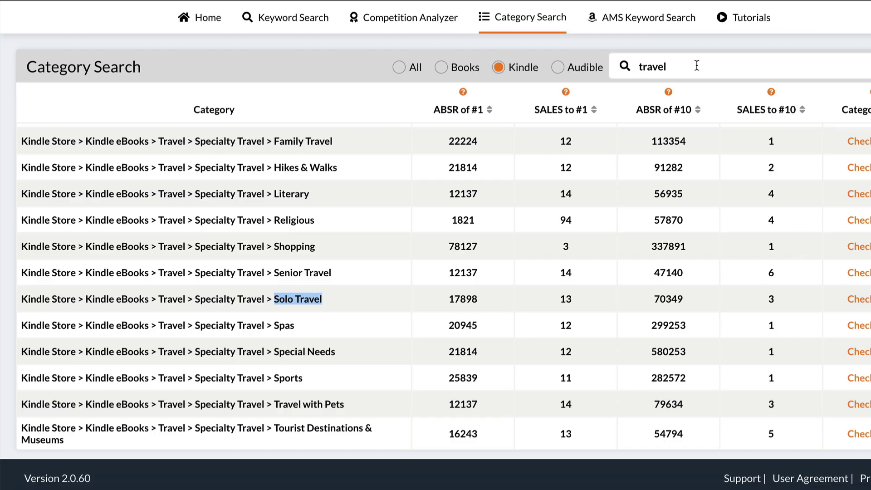
Step: Replace the category search term with "action"
drag(697, 65, 604, 67)
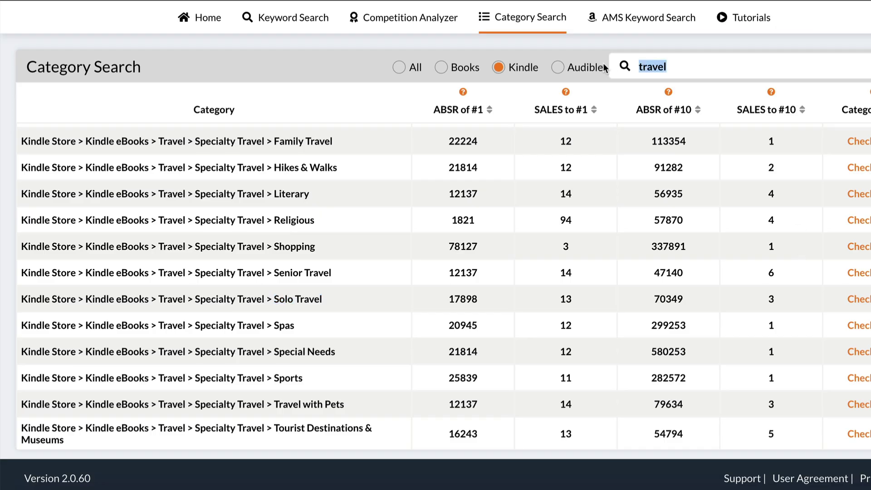
text(action)
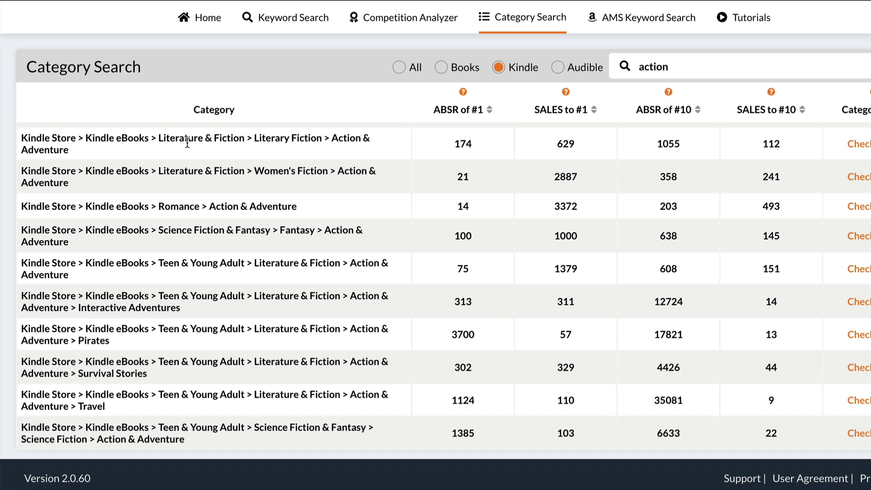
Step: Compare the Action & Adventure categories, highlighting the Literary Fiction, Women's Fiction and Fantasy entries in turn
drag(316, 154, 332, 141)
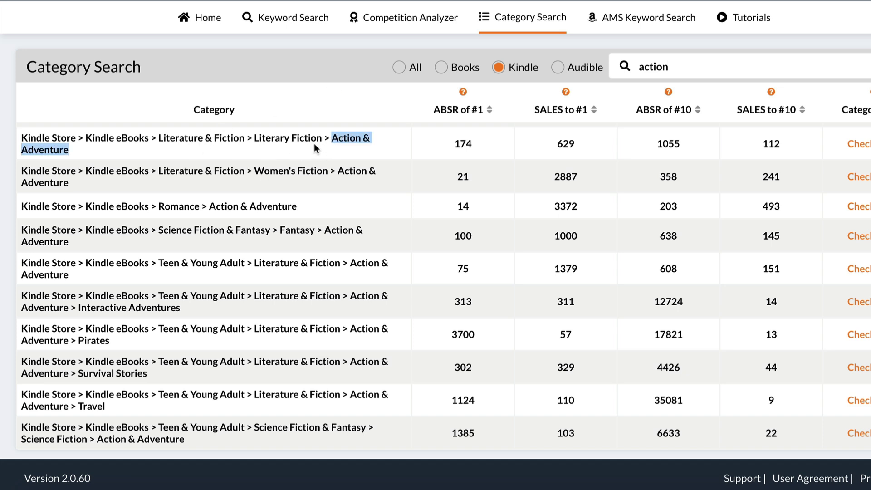
click(317, 146)
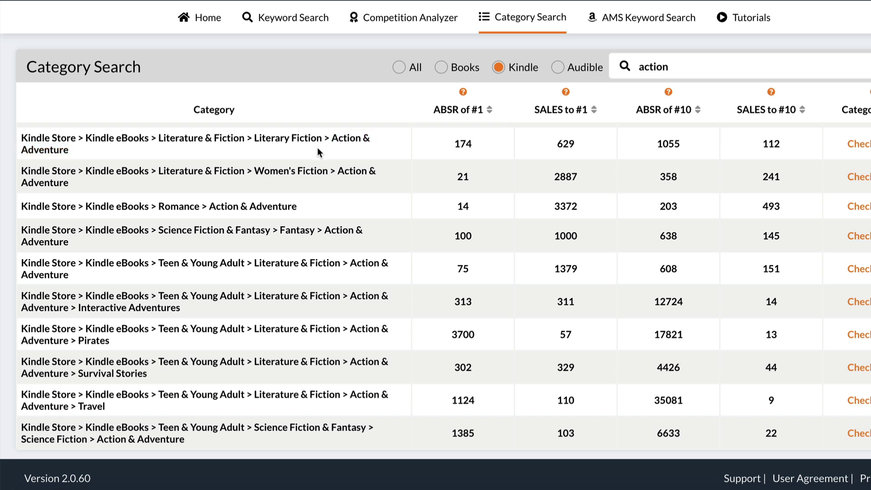
drag(259, 180, 256, 174)
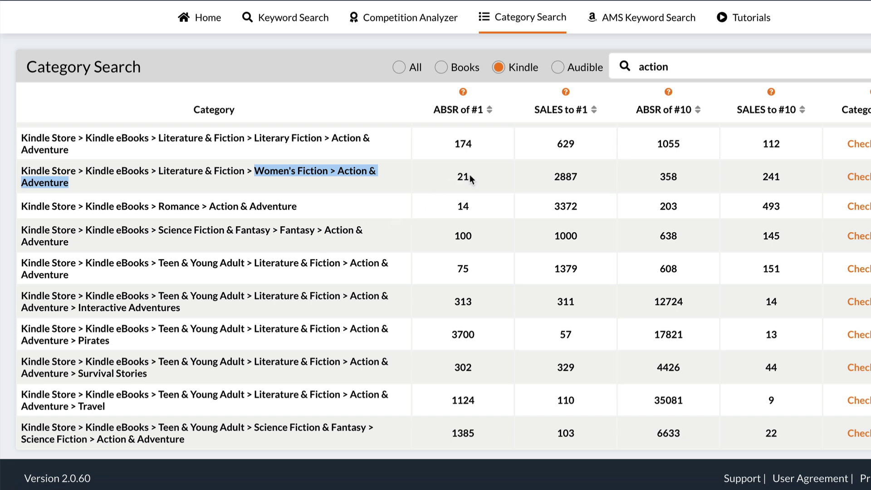
mouse_move(463, 94)
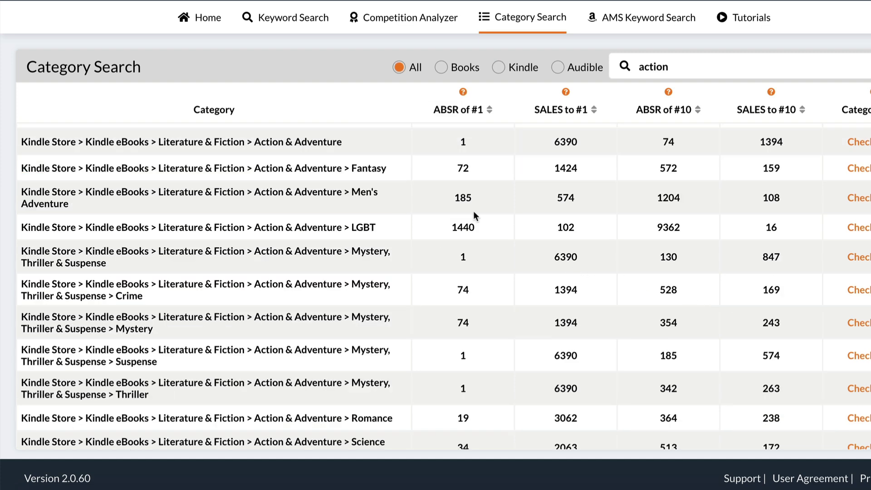
drag(390, 170, 17, 168)
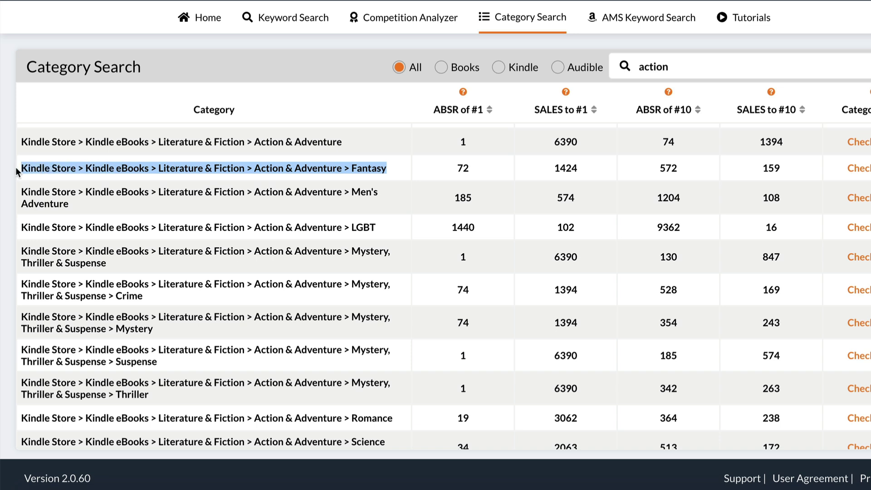
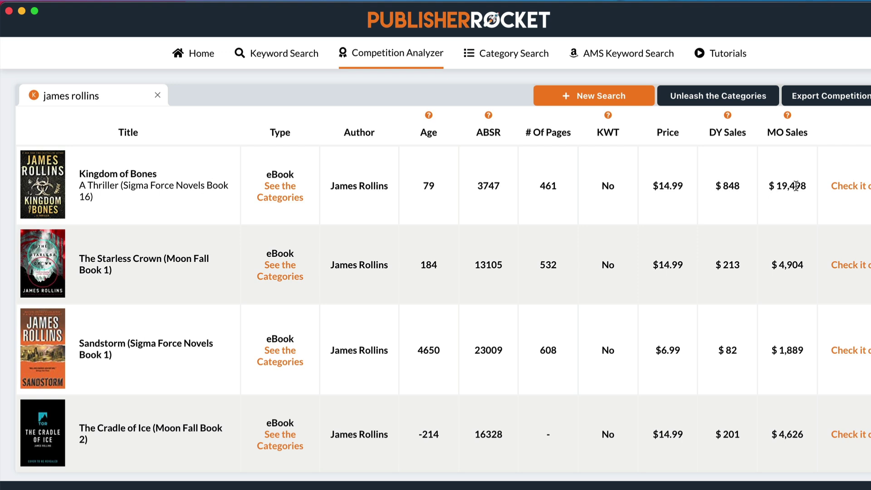
Step: Show the categories of Kingdom of Bones in the Competition Analyzer and compare its Books and Kindle Store entries
mouse_move(788, 116)
click(275, 200)
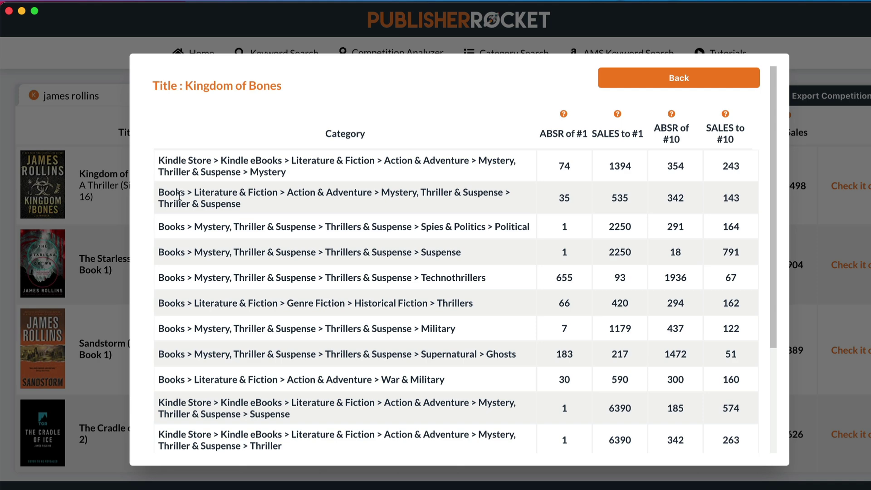
scroll(247, 318, down, 3)
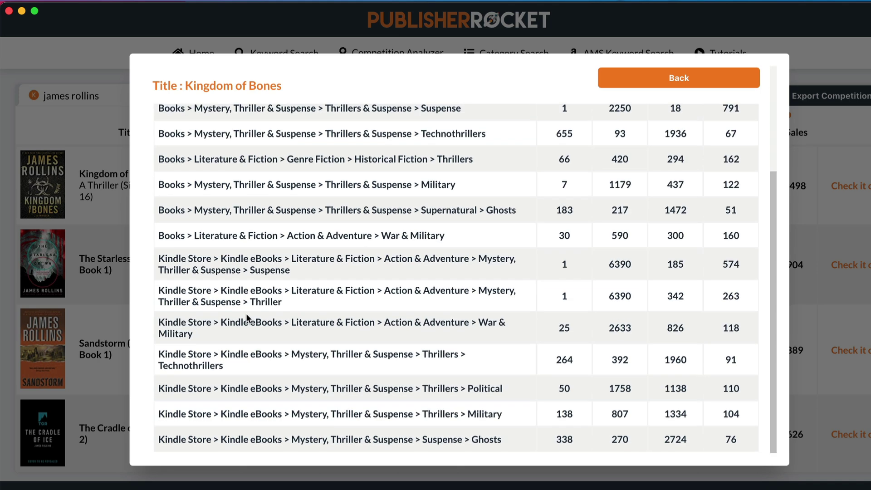
scroll(246, 315, up, 3)
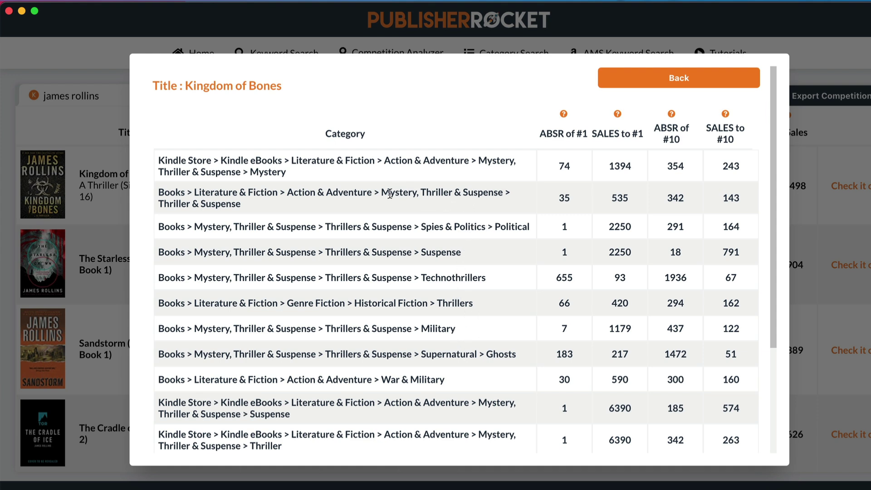
drag(185, 191, 168, 191)
drag(212, 160, 159, 158)
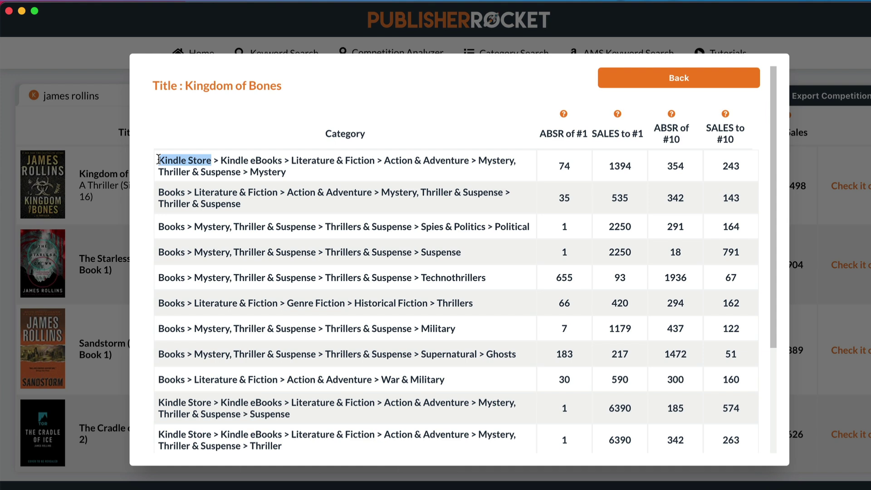
drag(299, 174, 146, 158)
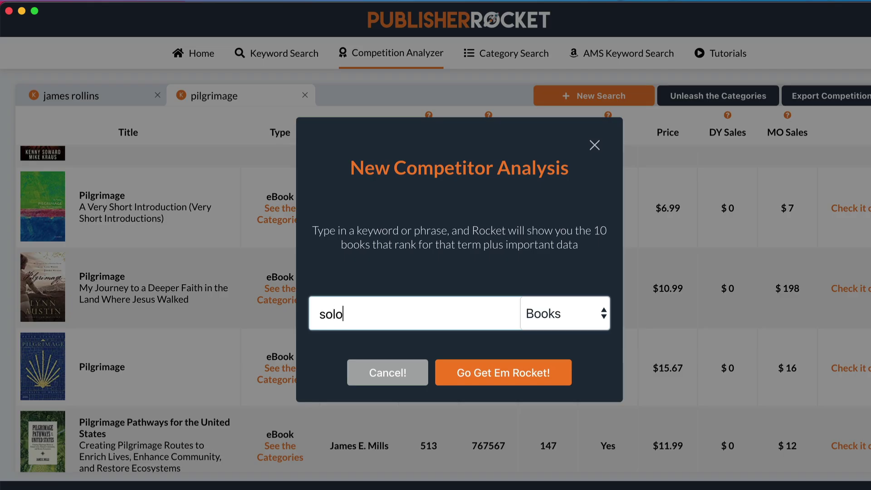
Step: Complete the new competitor analysis phrase as "solo walking" and run it for Books
text(walking)
click(490, 380)
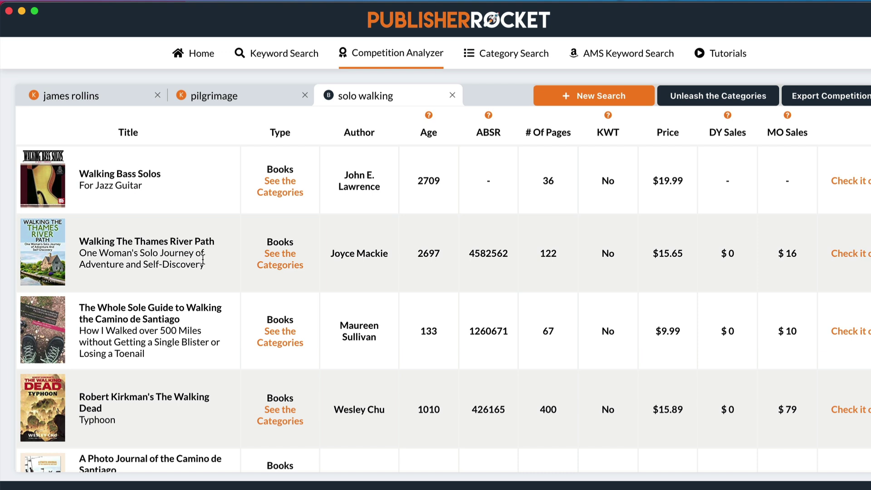
Step: View the categories of Walking The Thames River Path, and those of The Whole Sole Guide to Walking the Camino de Santiago
click(286, 268)
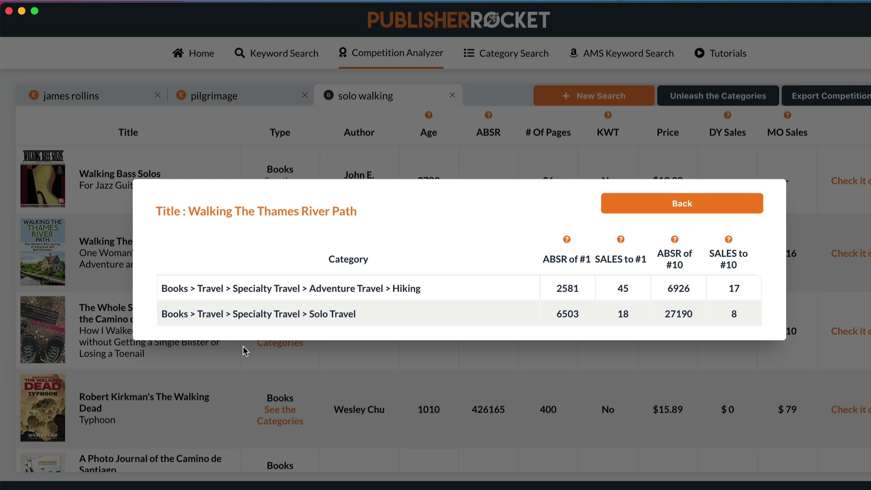
click(641, 208)
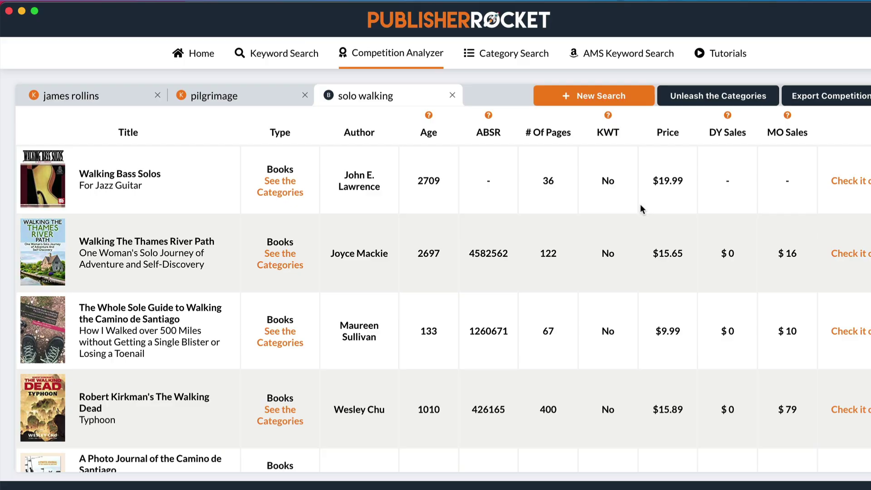
click(291, 345)
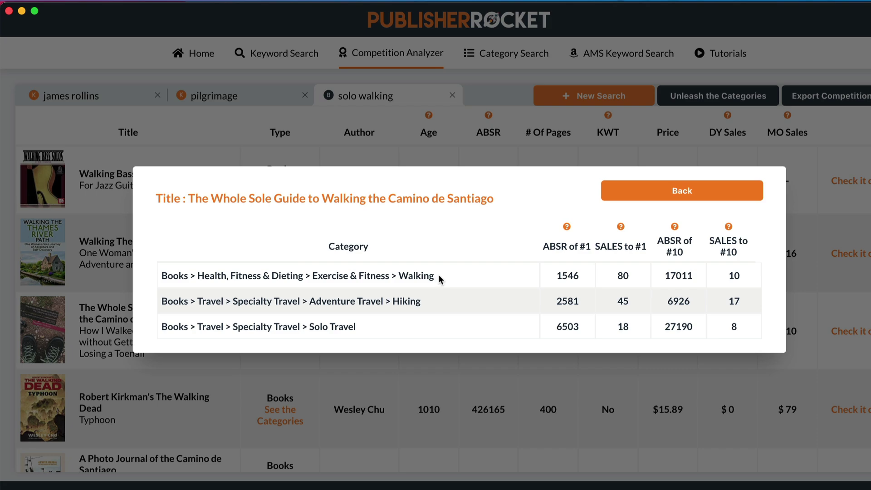
Step: Close the category details and run a Kindle-only keyword search for "vampire"
click(622, 192)
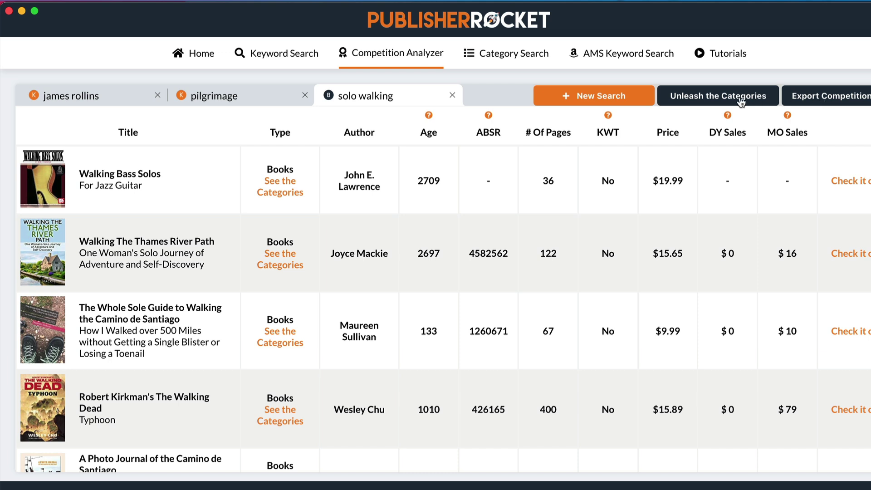
click(202, 56)
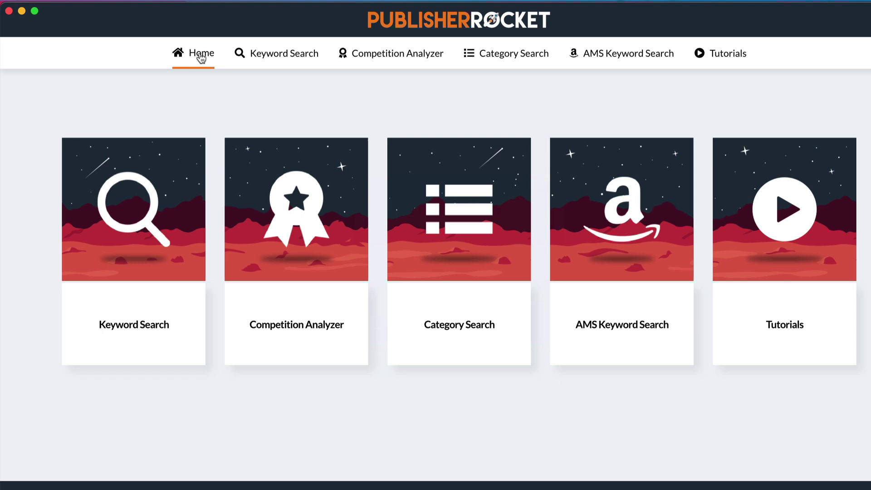
click(143, 195)
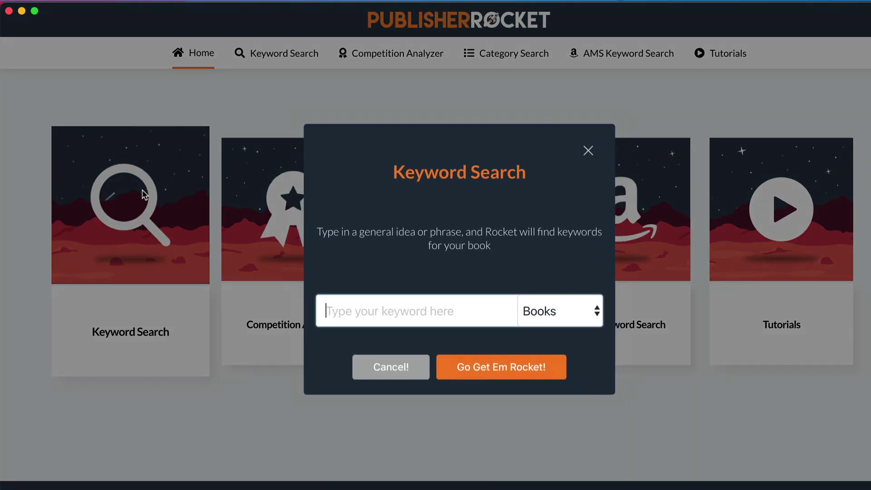
click(561, 315)
click(561, 335)
click(434, 314)
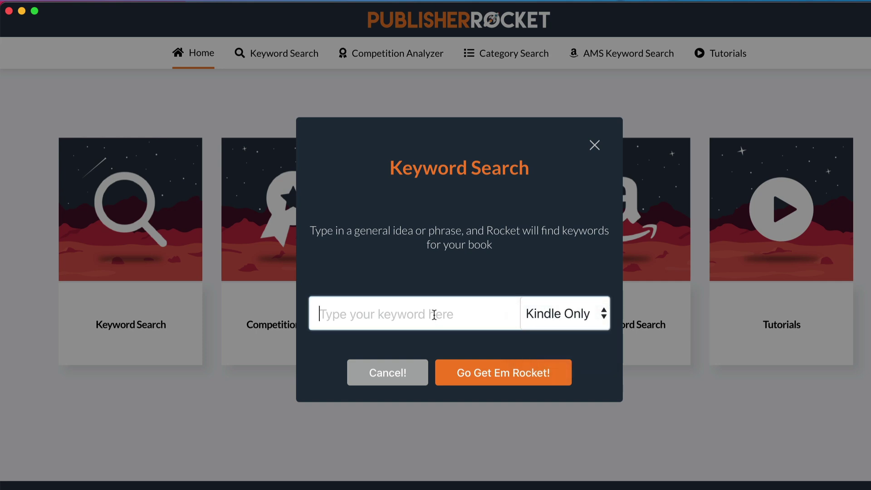
text(vampir)
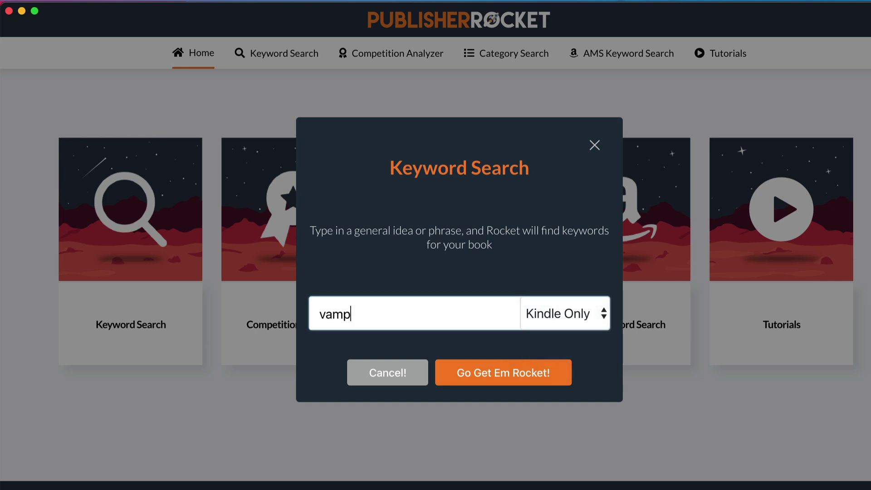
text(e)
key(Return)
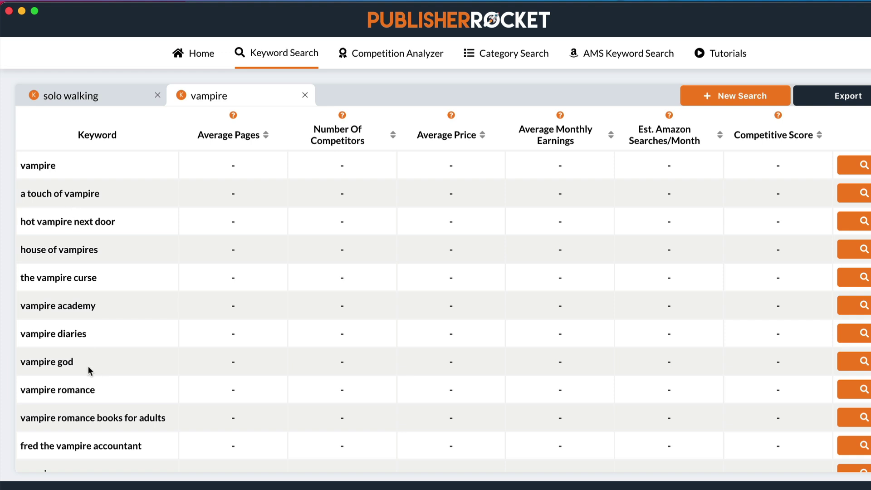
Step: Analyze the keywords "vampire god" and "fred the vampire accountant" and check their monthly searches and competitive scores
click(864, 363)
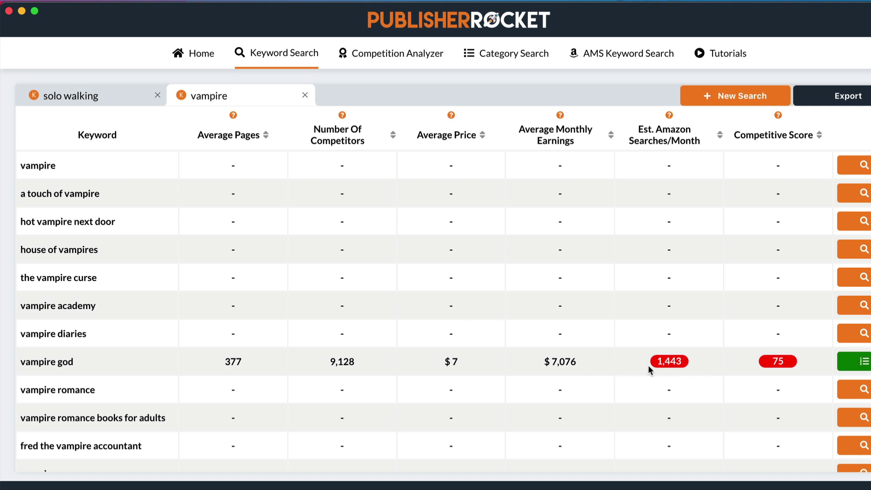
mouse_move(780, 363)
click(864, 445)
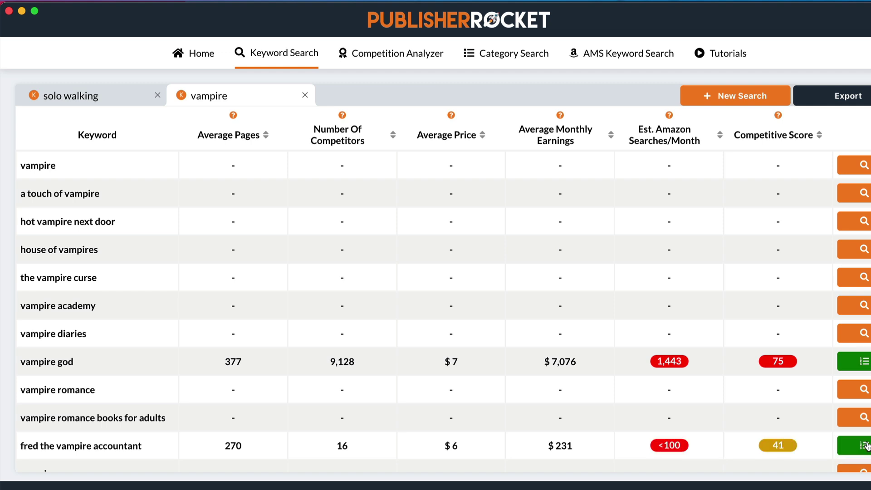
mouse_move(676, 449)
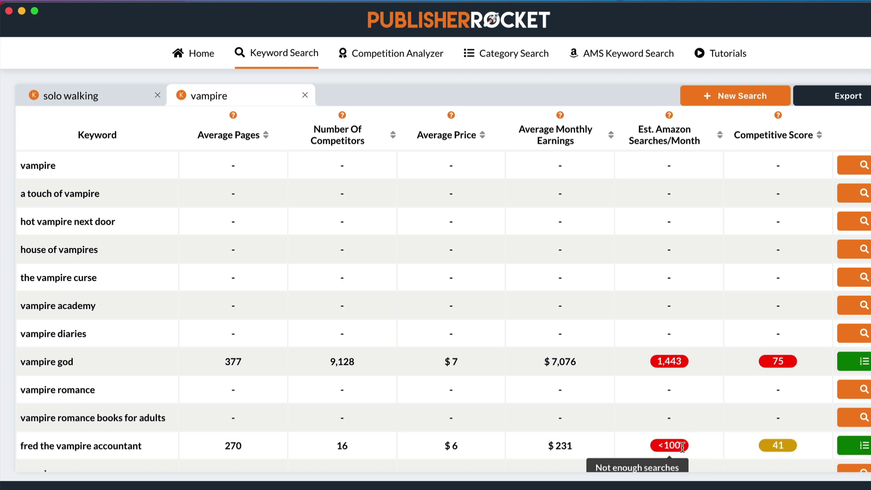
mouse_move(781, 447)
Step: Bring up the competing books for the keyword "vampire god"
scroll(781, 447, down, 1)
scroll(781, 447, down, 2)
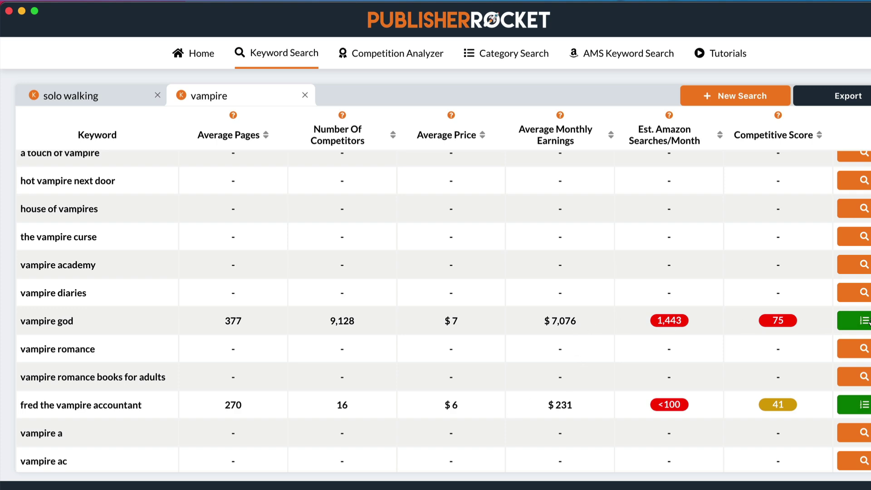
click(865, 321)
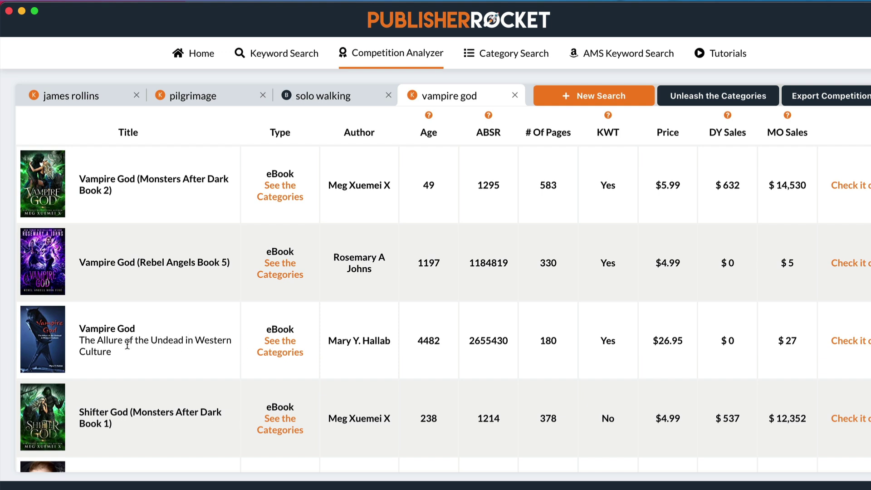
Step: View the categories of Vampire God: The Allure of the Undead in Western Culture, and those of Vampire God (Monsters After Dark Book 2)
click(280, 353)
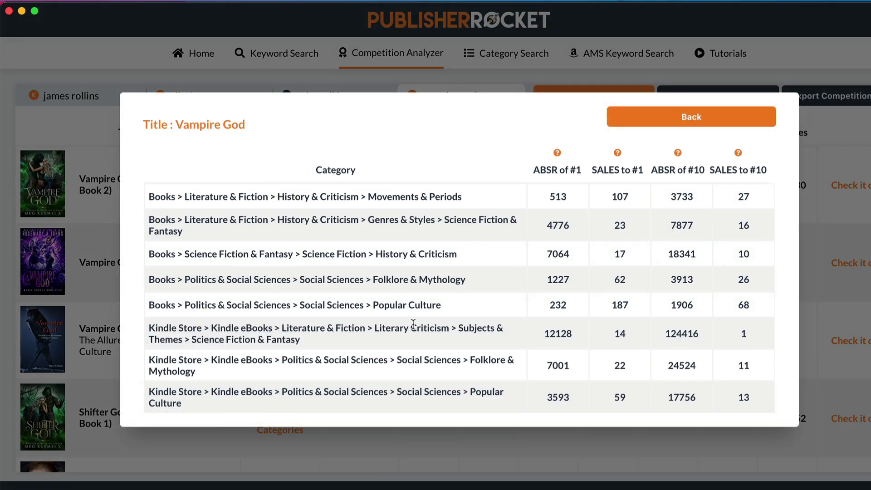
click(691, 121)
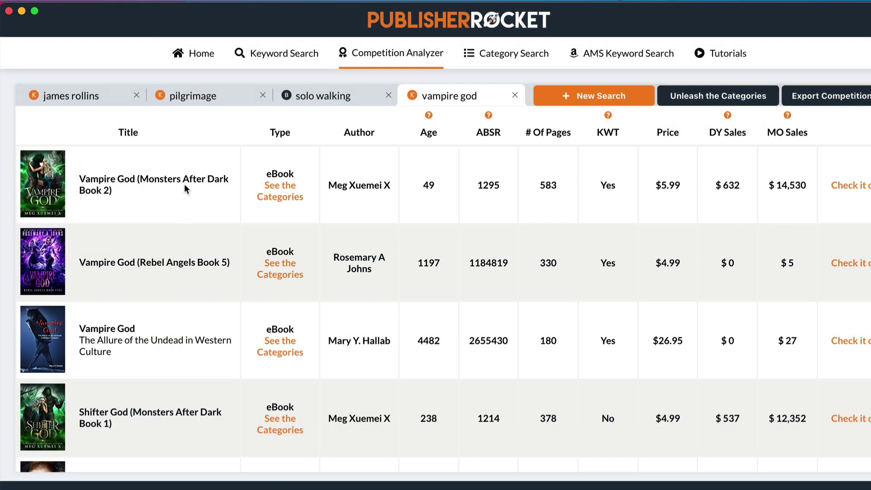
click(277, 201)
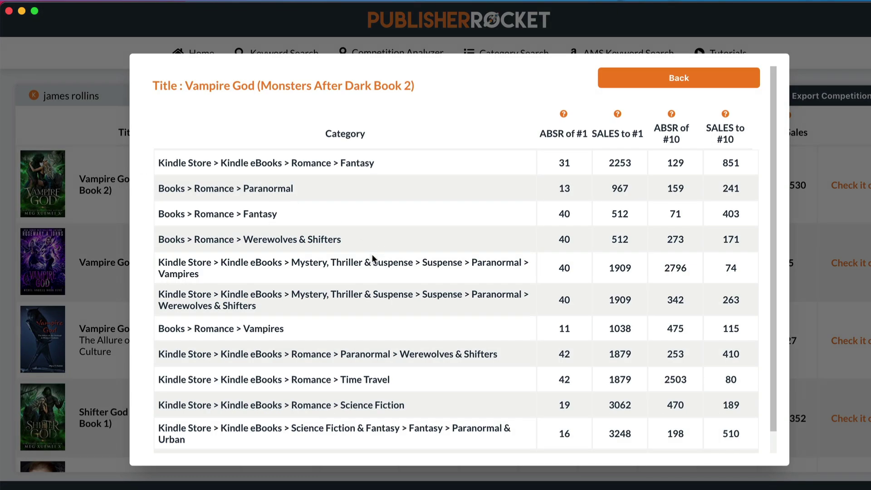
click(699, 83)
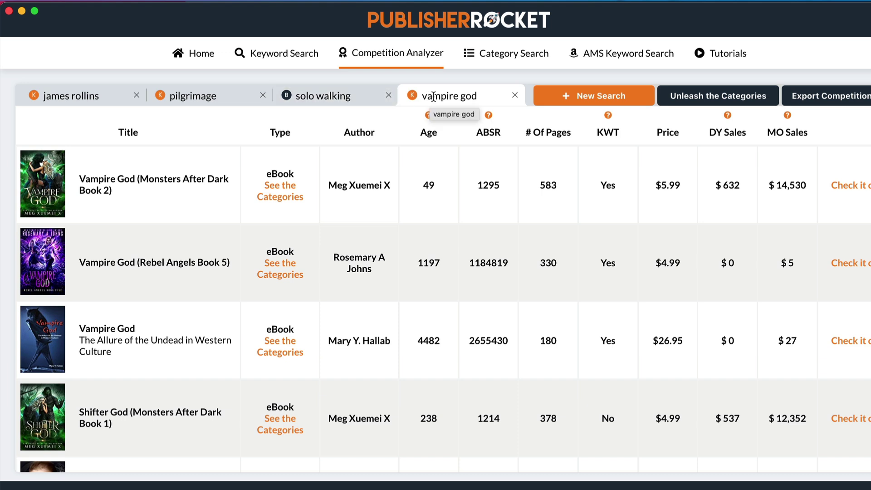
Step: Return to the vampire keyword results, analyze "vampire apocalypse" and "vampire baby romance", and highlight "vampire apocalypse"
click(284, 54)
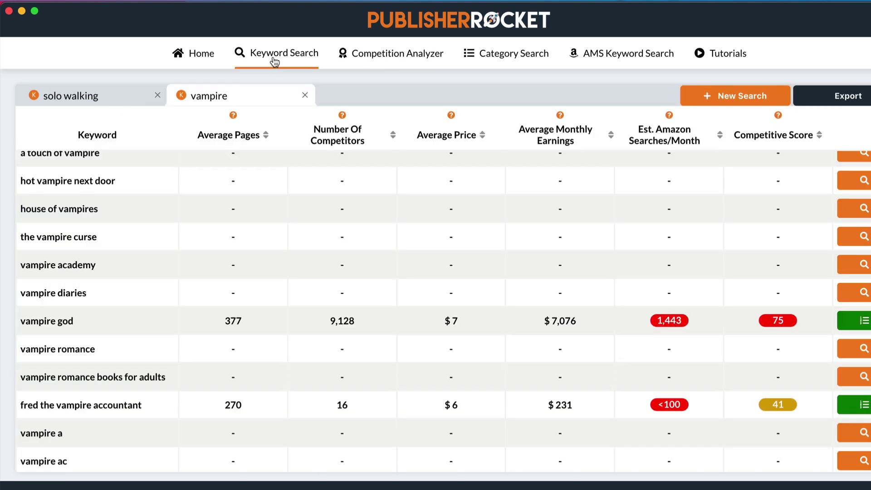
scroll(114, 236, down, 6)
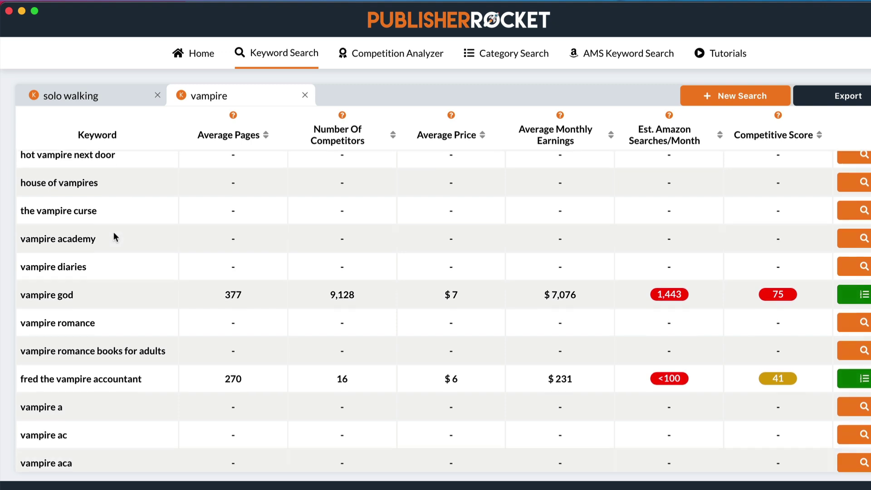
scroll(116, 233, down, 8)
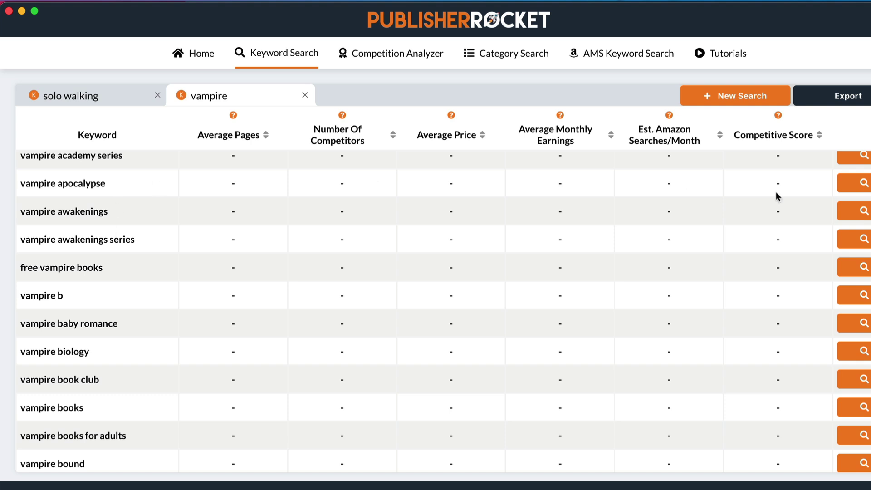
click(851, 185)
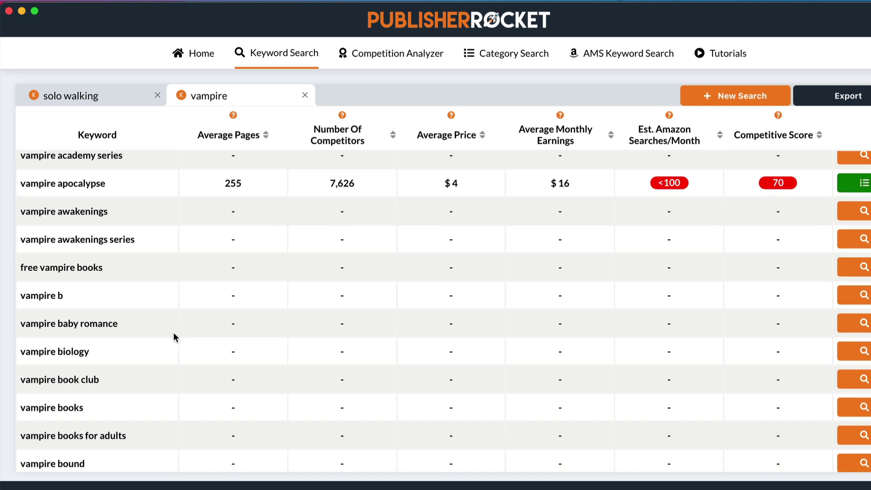
click(859, 324)
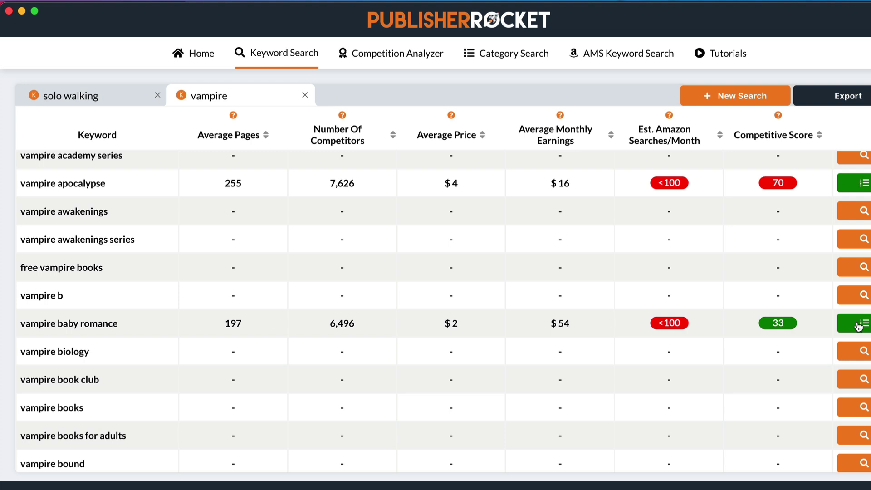
mouse_move(793, 327)
mouse_move(765, 323)
drag(114, 182, 19, 185)
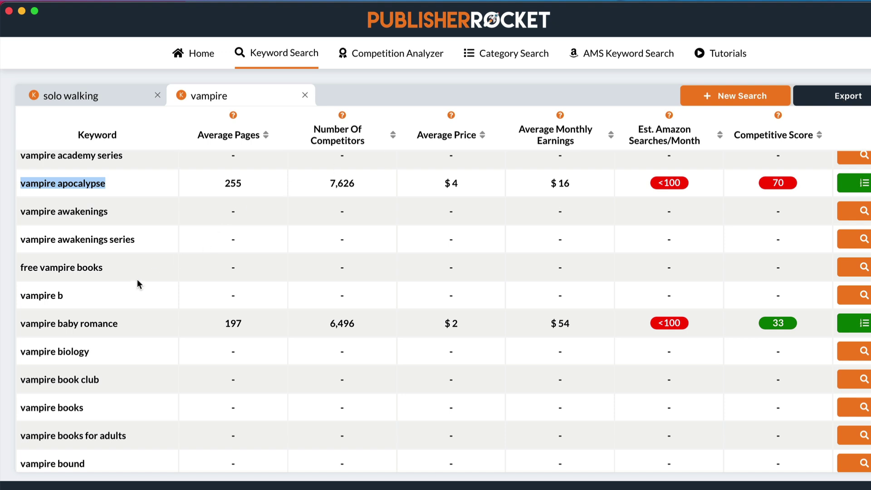
Step: Run a Kindle-only keyword search for "writing" and analyze the keyword "creative writing"
scroll(138, 280, down, 3)
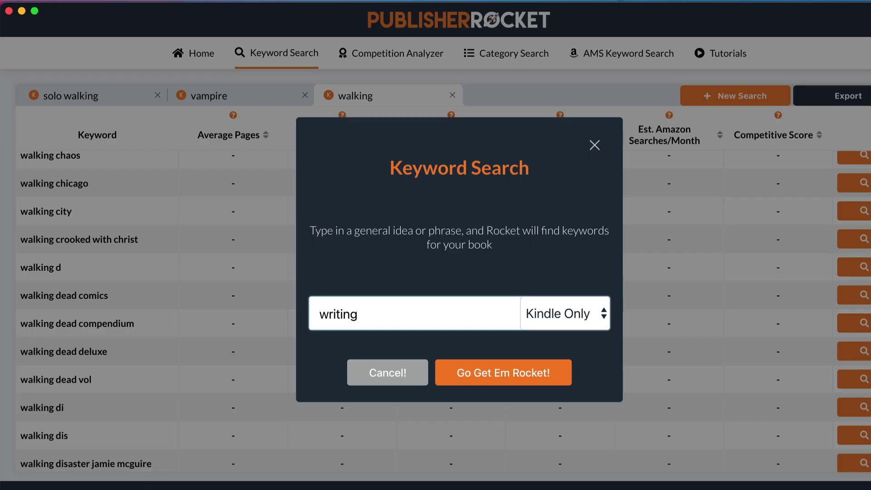
key(Return)
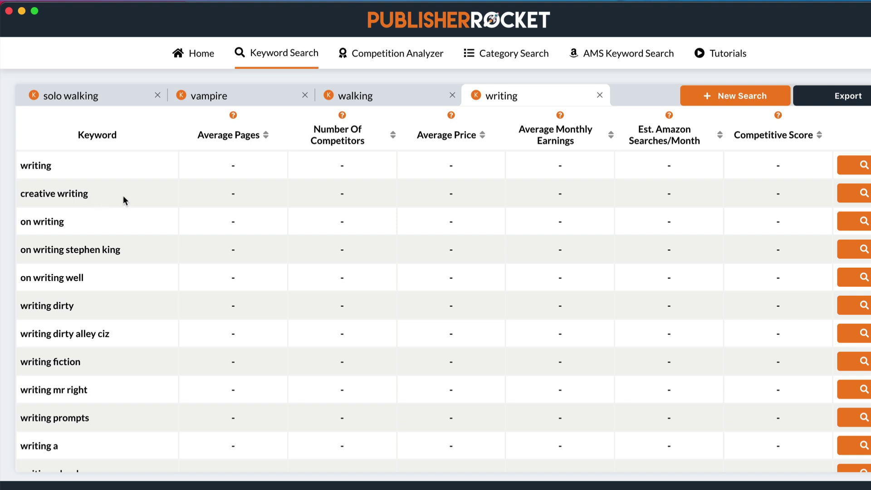
click(854, 199)
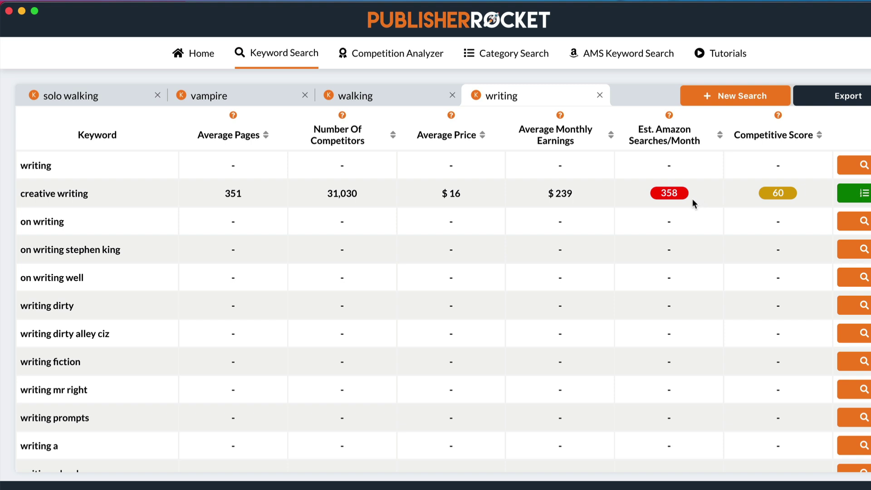
mouse_move(685, 193)
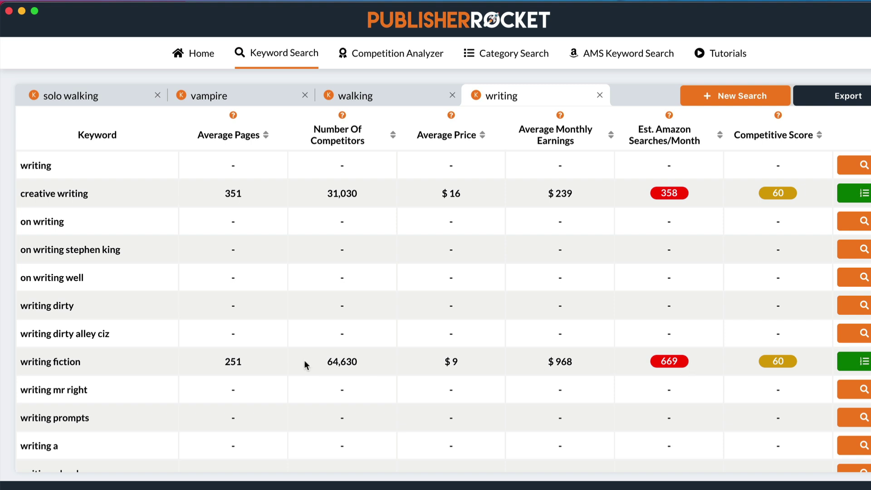
Step: Highlight the number of competitors for "writing fiction" and look through the writing keywords down to "writing memoir" and "writing monsters"
drag(358, 362, 324, 362)
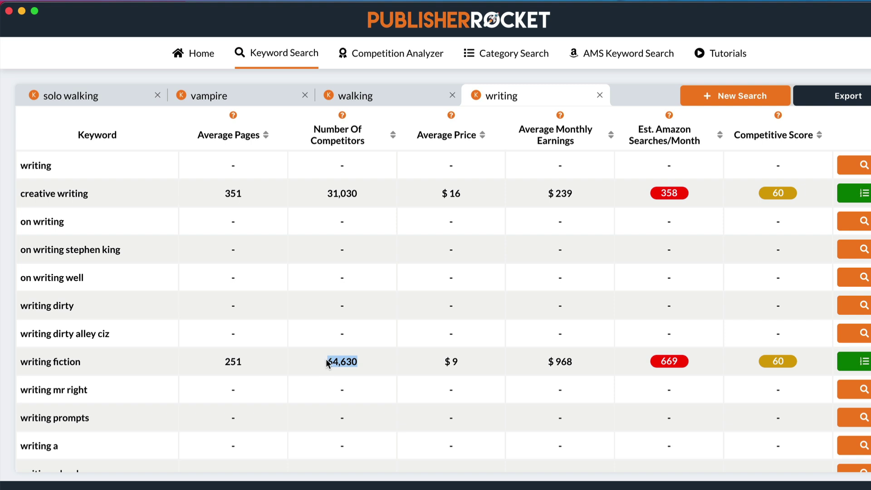
click(362, 361)
scroll(687, 368, down, 10)
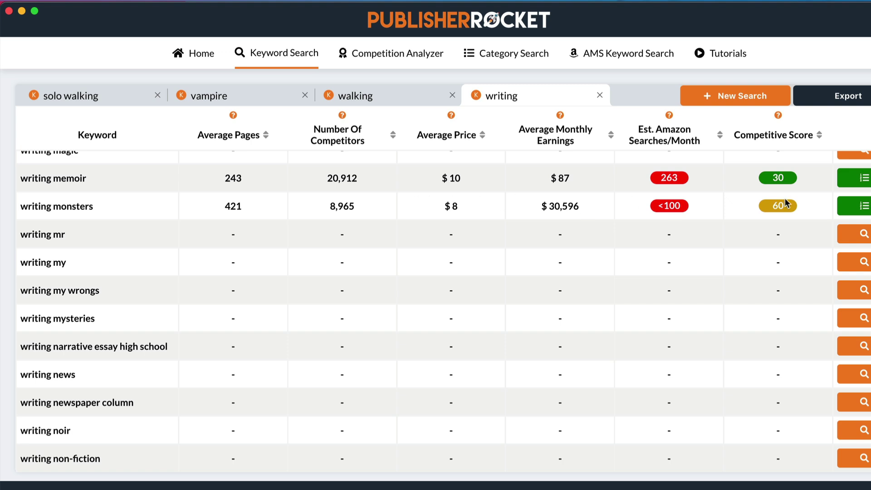
Step: Bring up the competing books for "writing monsters" and review the whole list with prices and monthly sales
click(863, 209)
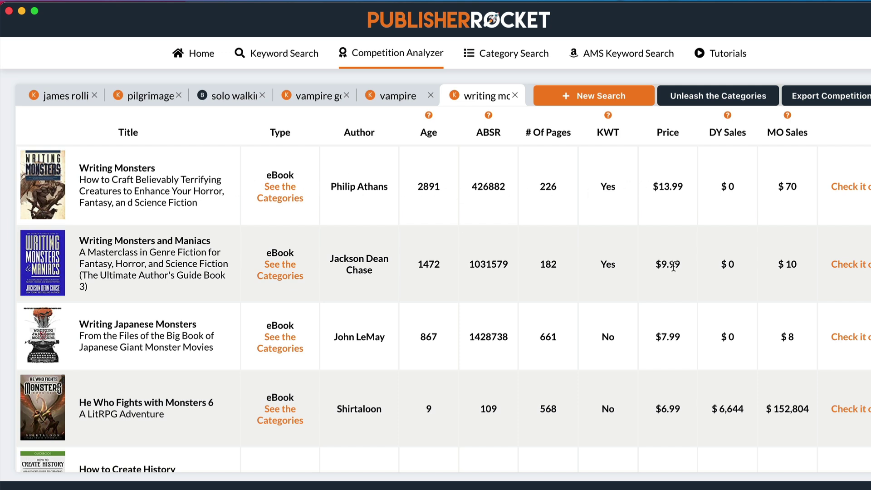
scroll(651, 264, down, 3)
scroll(652, 265, down, 8)
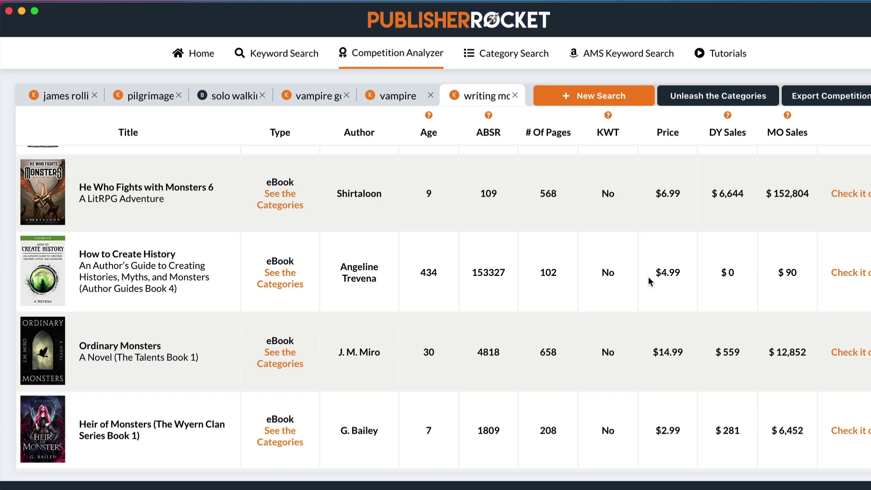
Step: Run a Kindle-only AMS keyword search for "monsters"
click(624, 58)
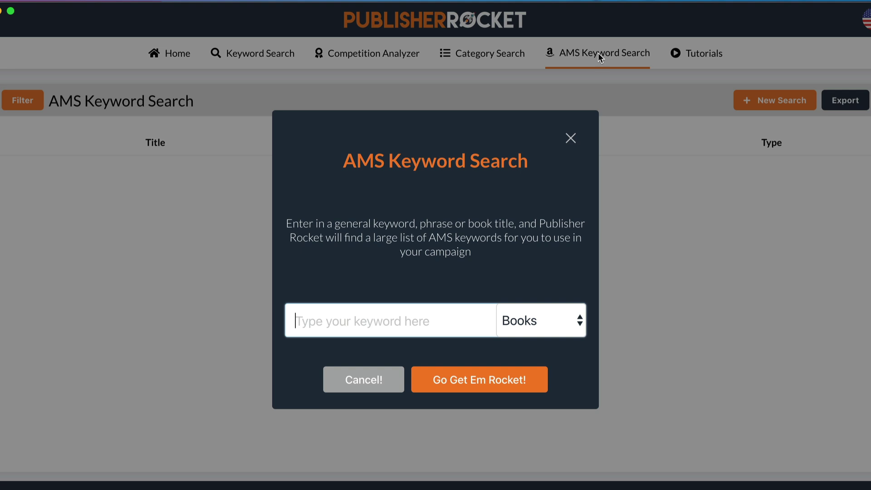
click(535, 321)
click(531, 340)
click(390, 324)
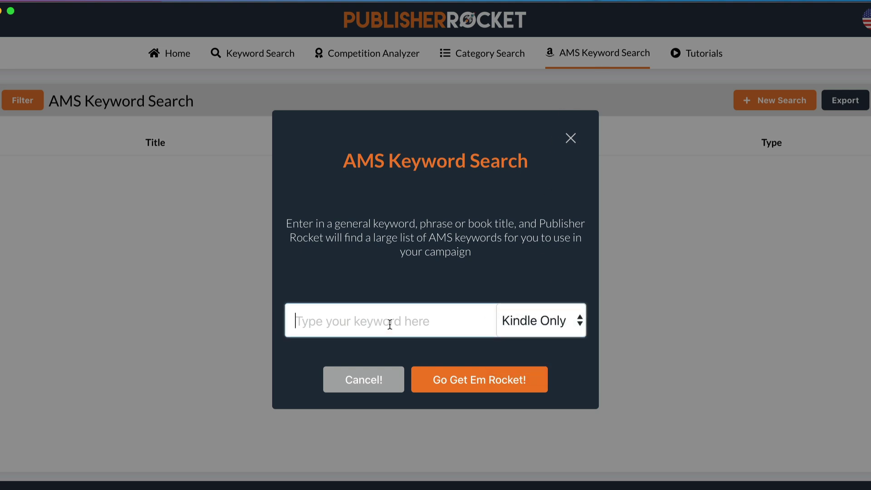
text(monsters)
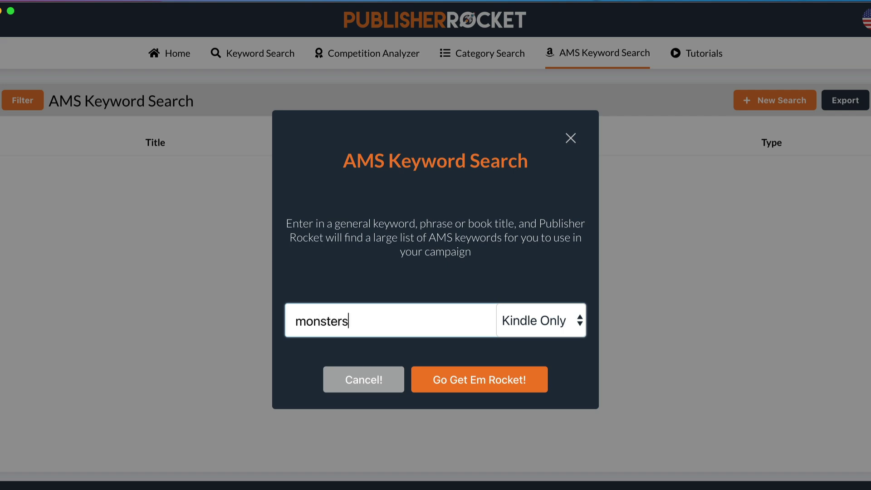
key(Return)
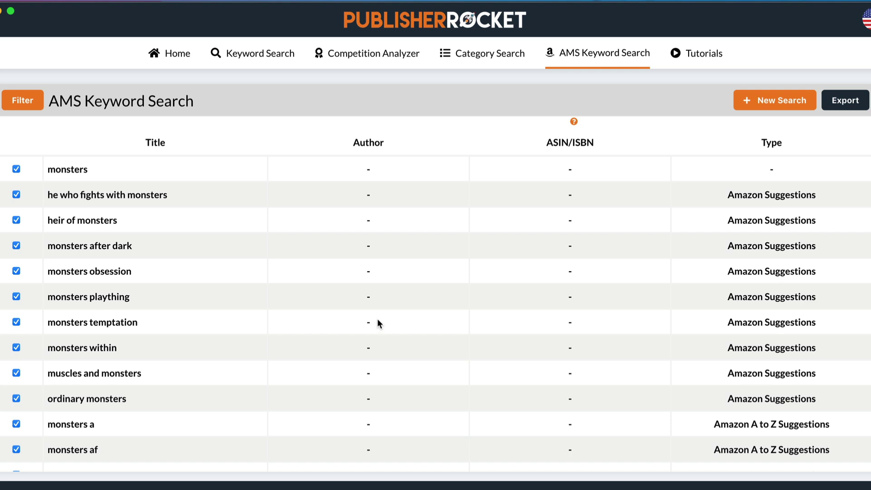
Step: Deselect the keywords "monsters a" and "muscles and monsters", and toggle "shifter god monsters after dark book 1" off and back on
scroll(166, 186, down, 3)
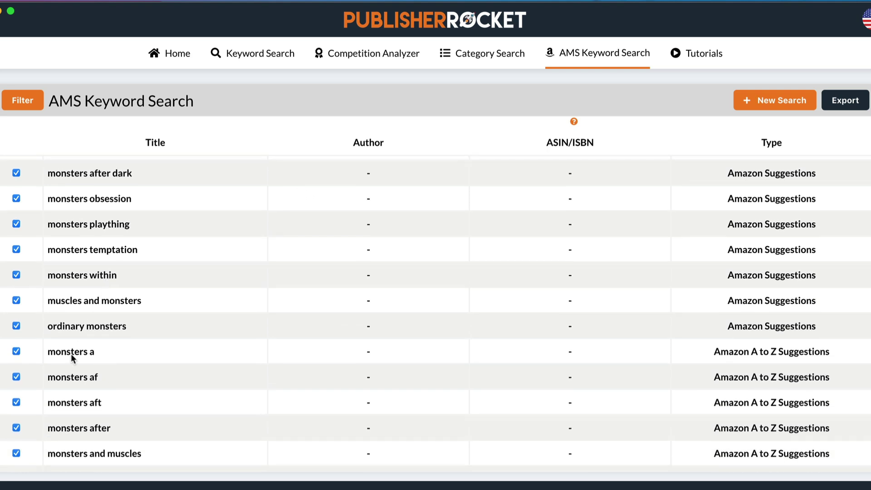
click(17, 351)
scroll(124, 191, up, 3)
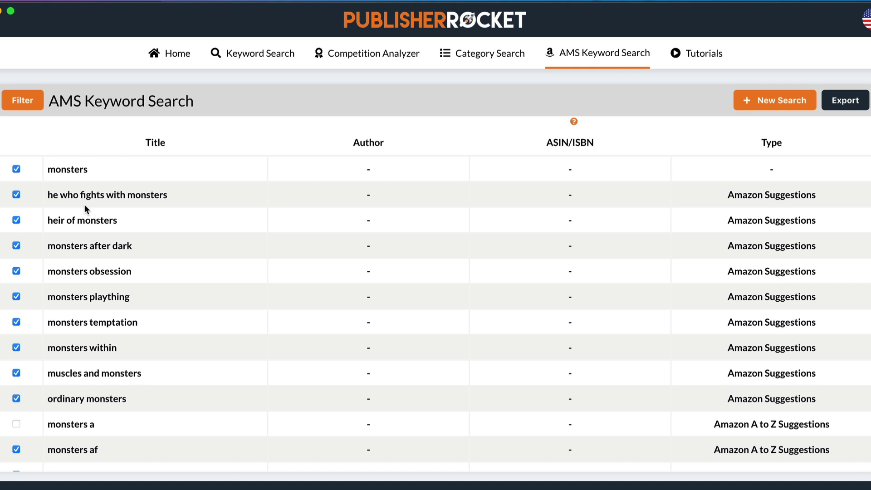
scroll(96, 265, down, 6)
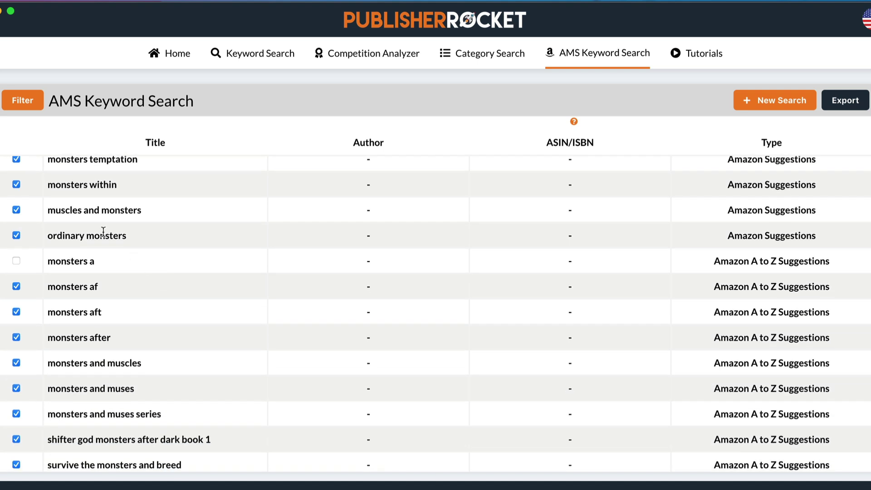
click(17, 210)
scroll(85, 249, down, 8)
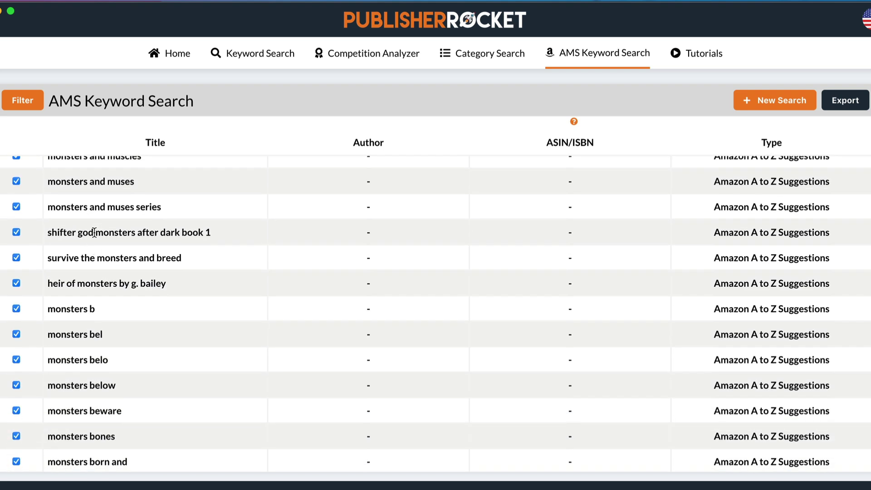
click(16, 232)
click(16, 233)
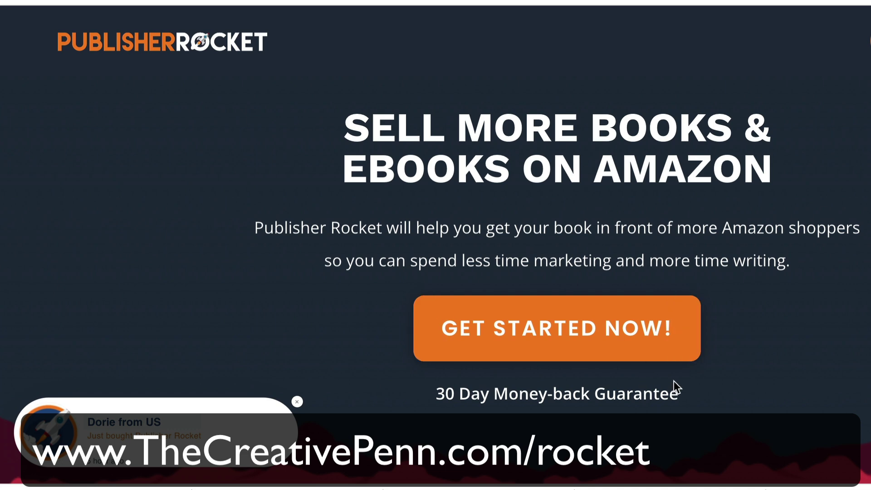
scroll(803, 354, down, 5)
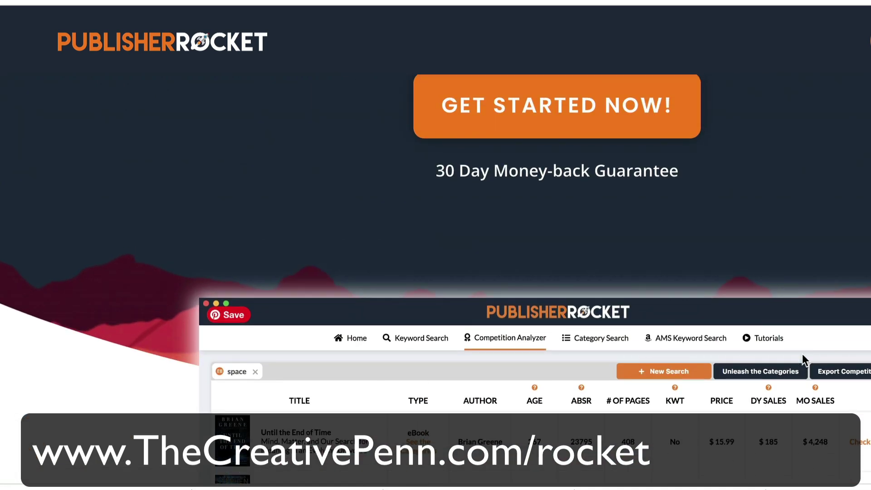
scroll(802, 355, down, 4)
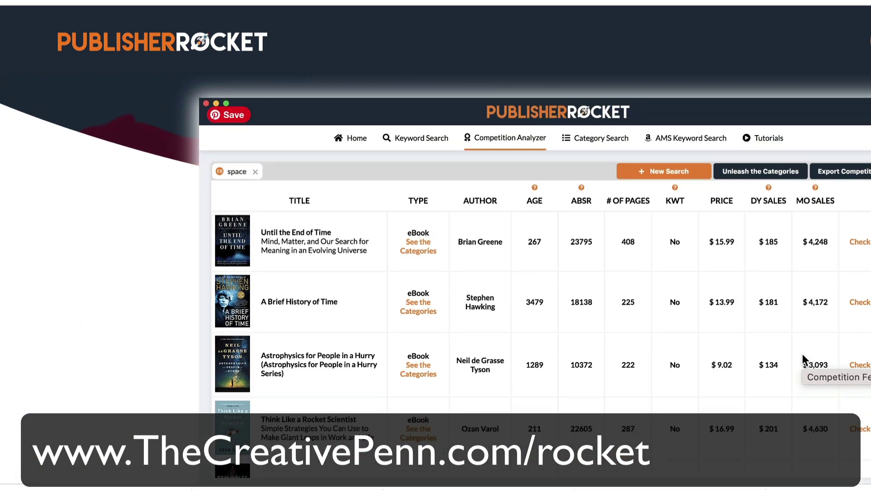